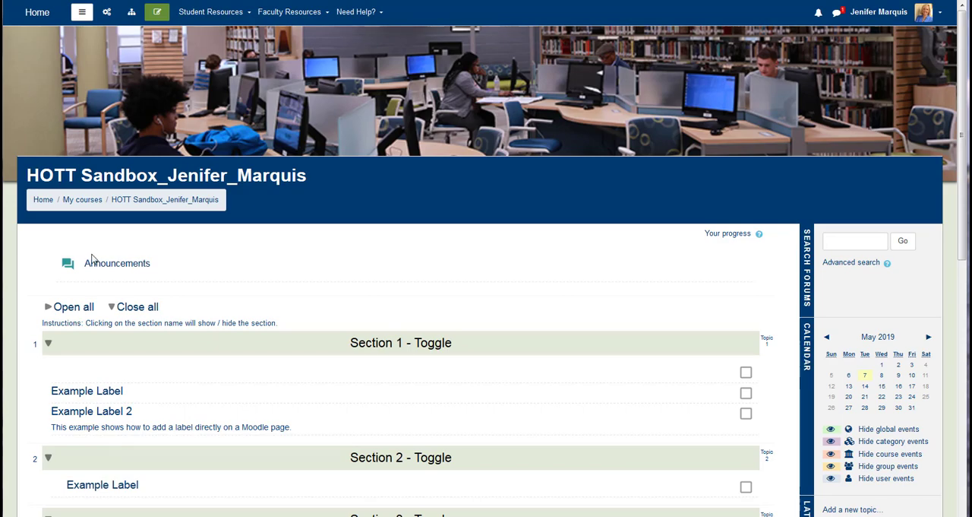
Turn on course editing and give the General section the custom name "Welcome to HOTT".
click(159, 14)
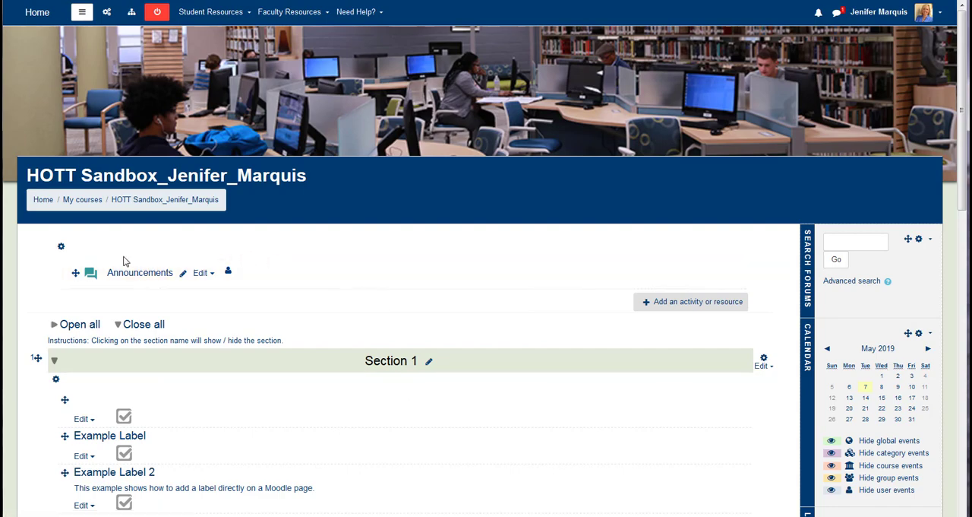
click(60, 249)
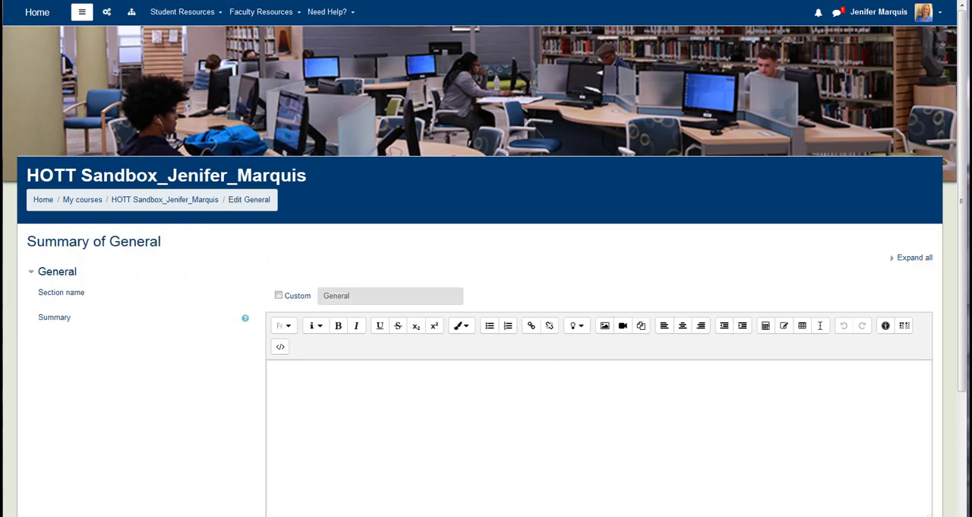
click(278, 294)
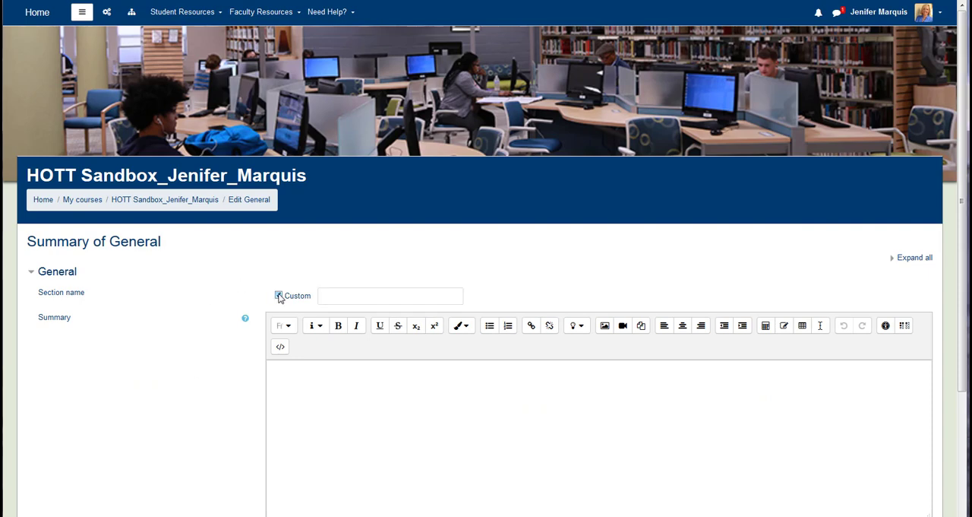
click(330, 296)
text(Welcome to HOTT)
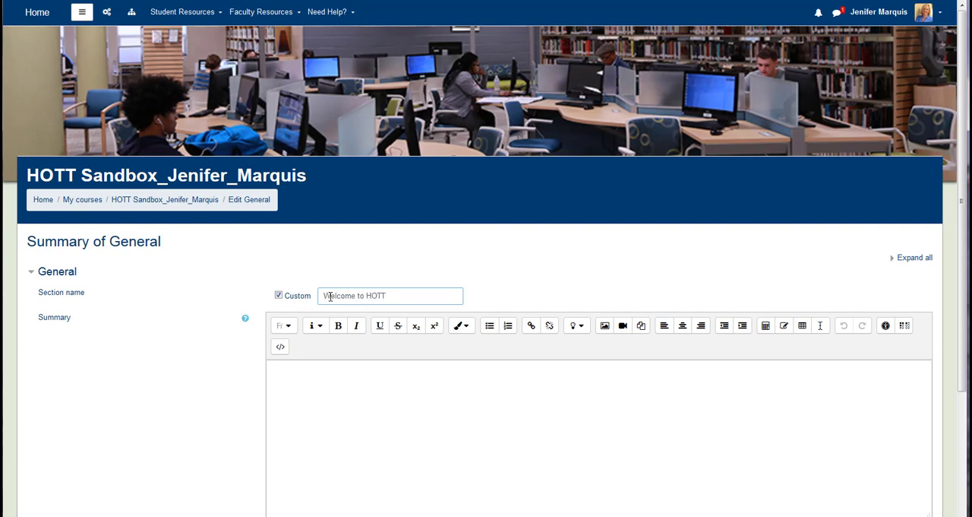
Upload HOTT Welcome Banner.jpg from the computer as an image for the section summary.
click(605, 326)
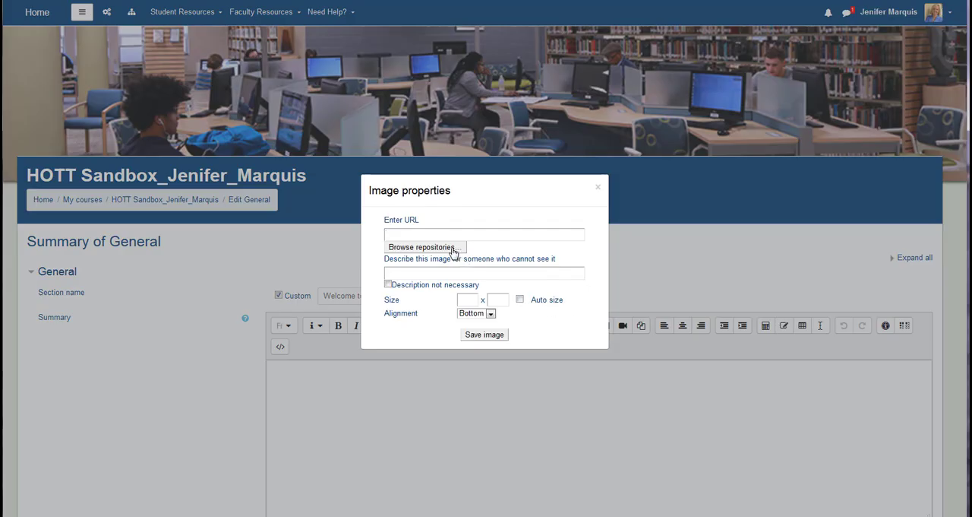
click(425, 247)
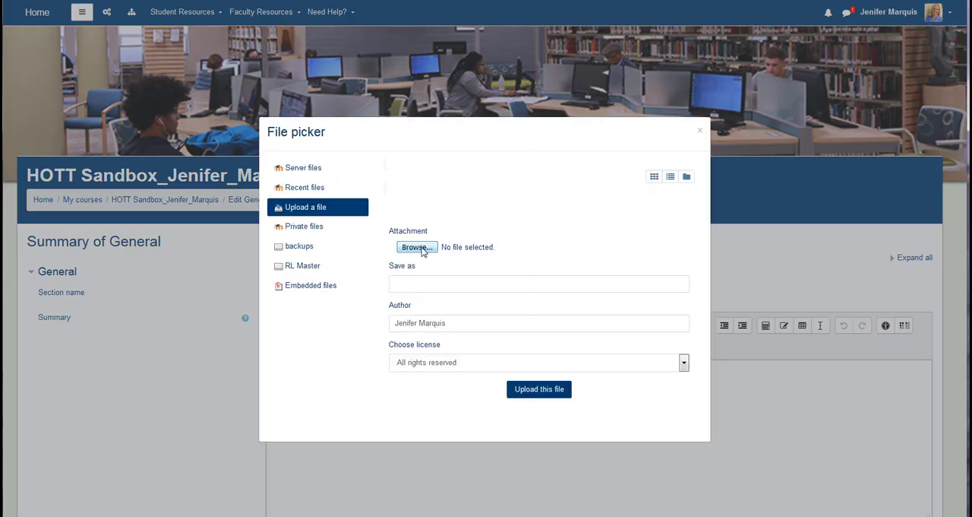
click(414, 248)
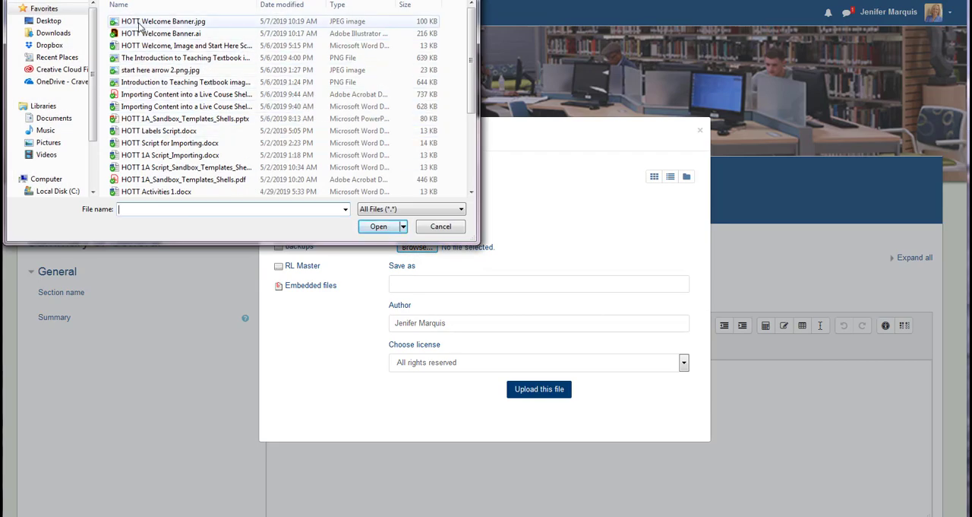
click(167, 23)
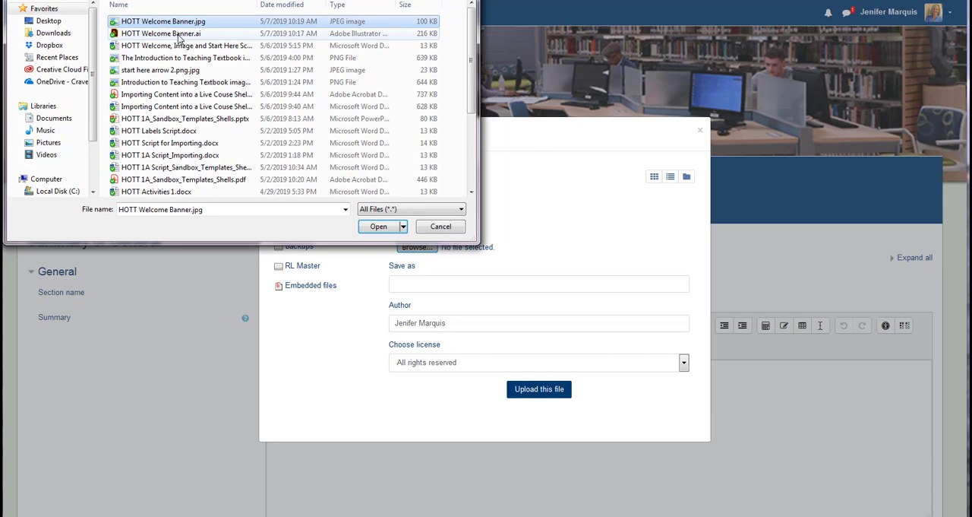
click(378, 226)
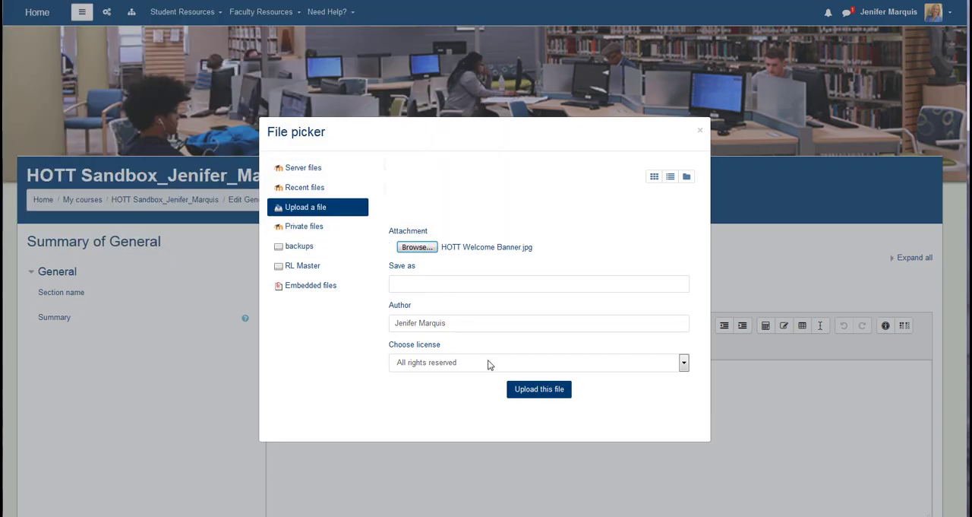
click(524, 391)
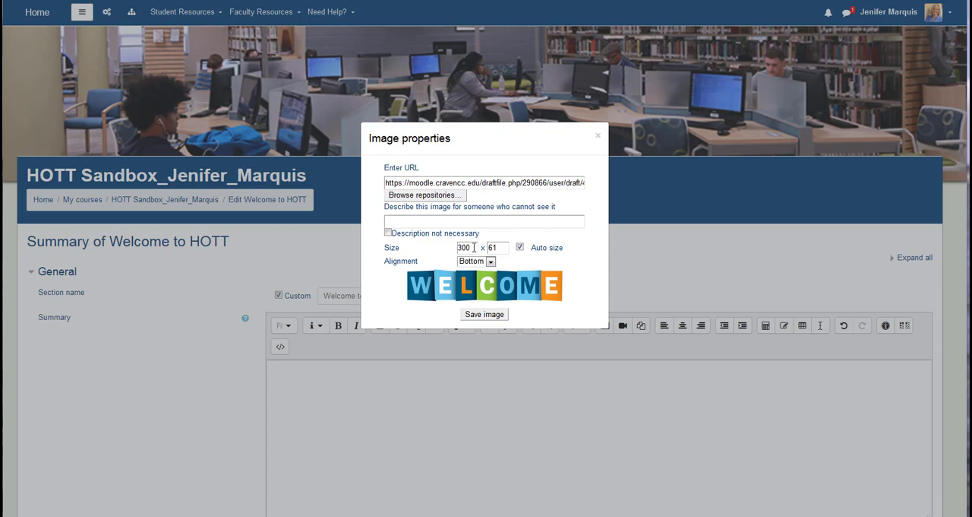
Insert the banner with Top alignment and the description "a large banner with the words welcome".
click(490, 261)
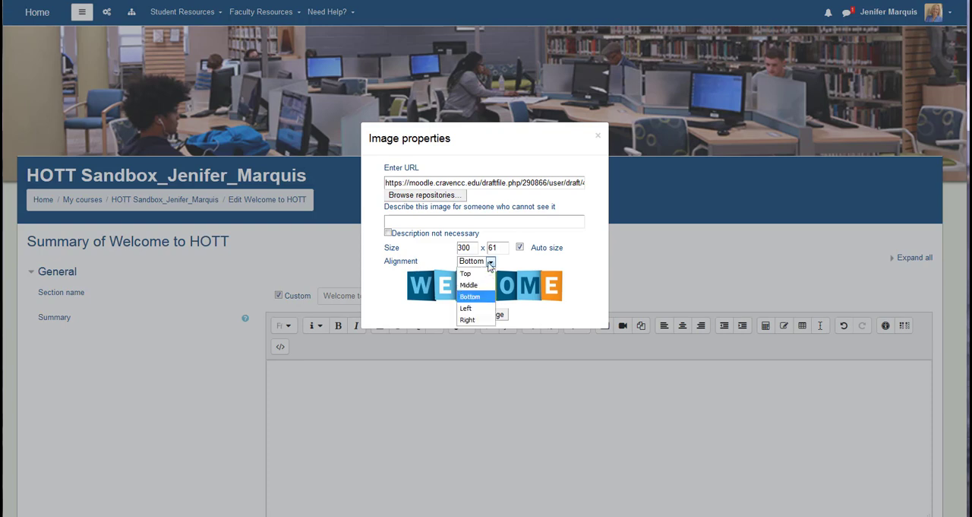
click(477, 272)
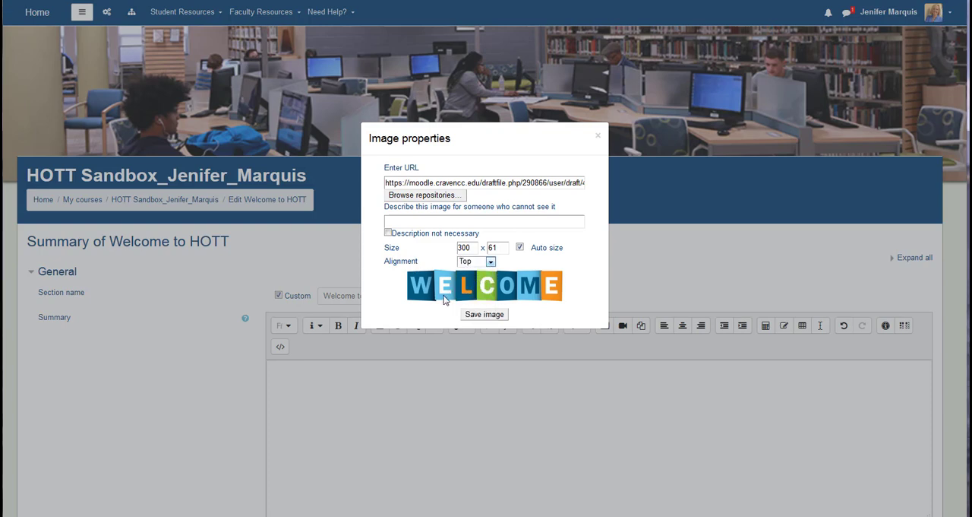
click(428, 220)
text(a large banner with the words welcome)
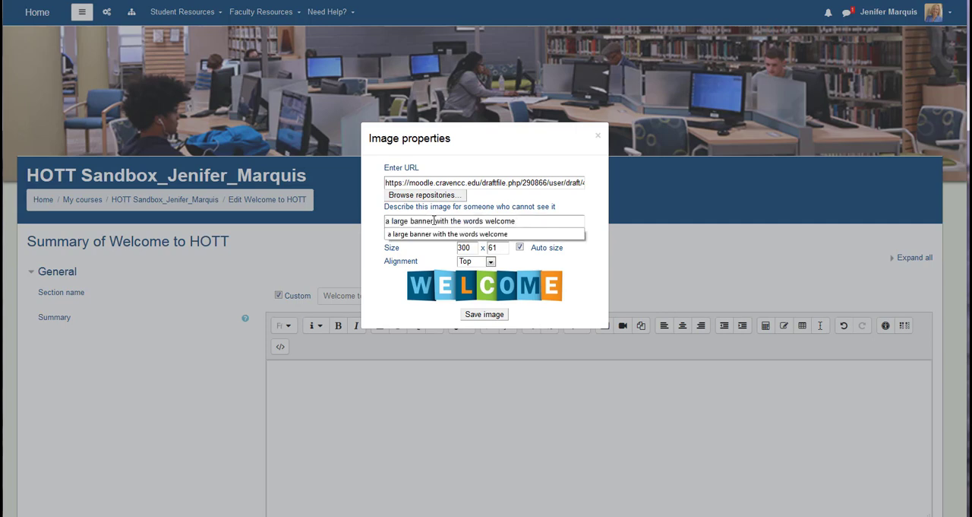
click(621, 242)
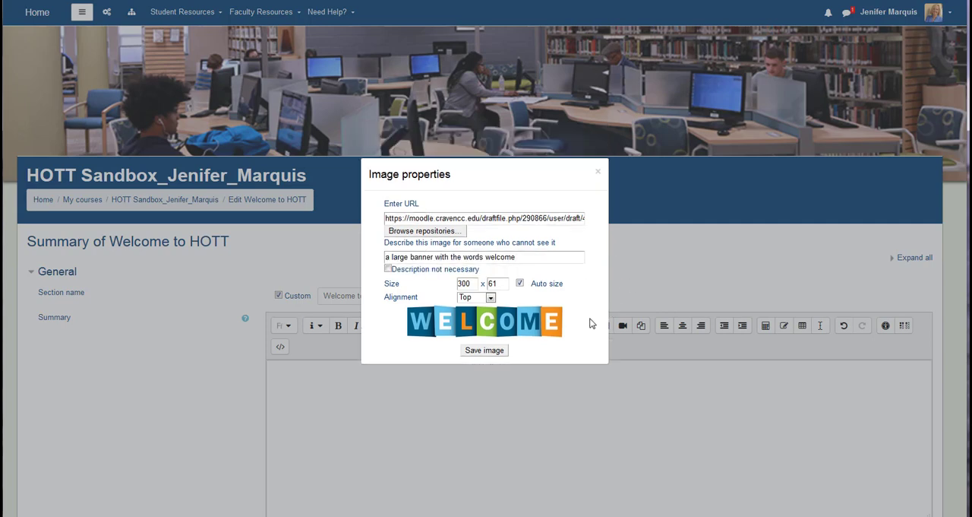
click(484, 350)
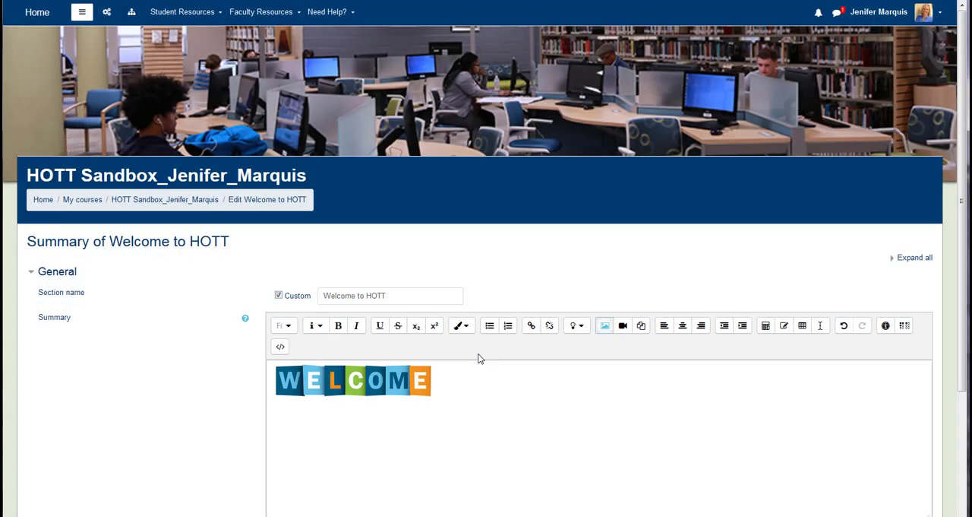
Save the changes to the Welcome to HOTT section summary.
scroll(479, 357, down, 3)
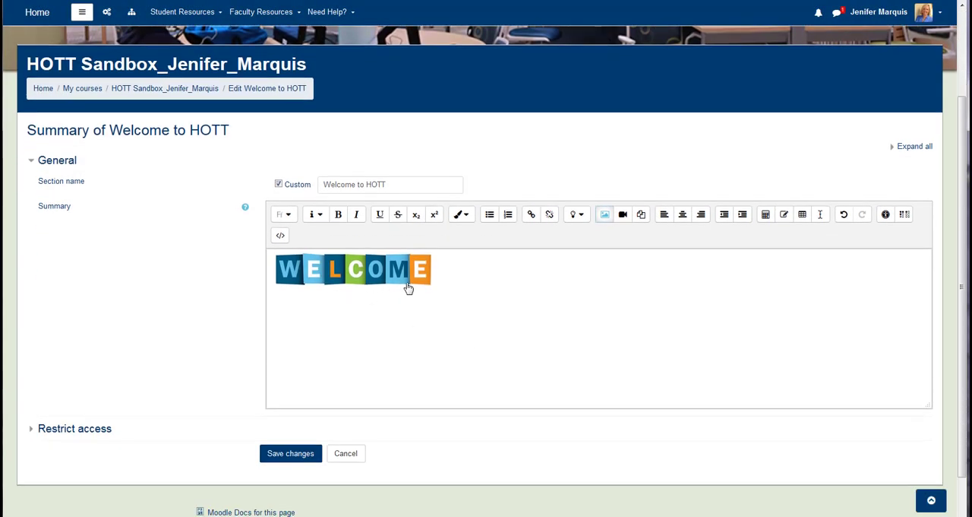
click(280, 457)
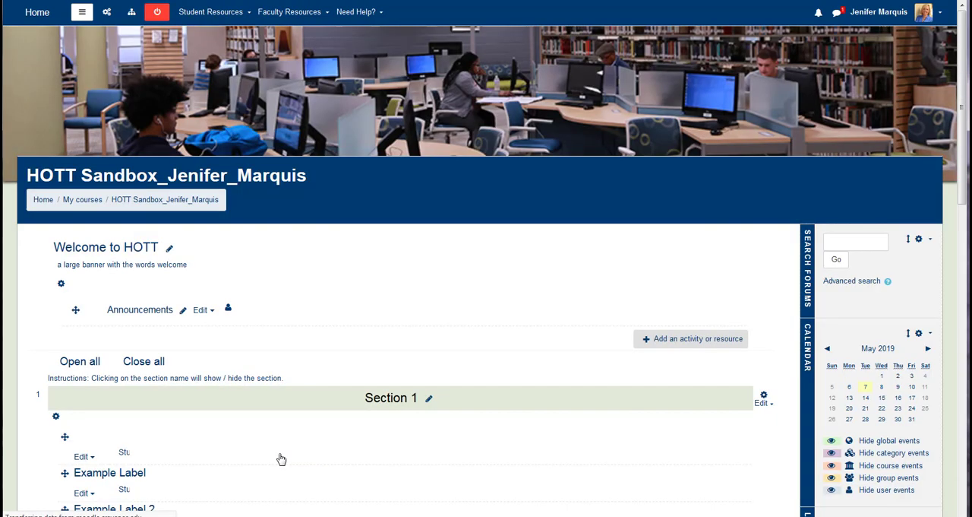
scroll(243, 373, up, 3)
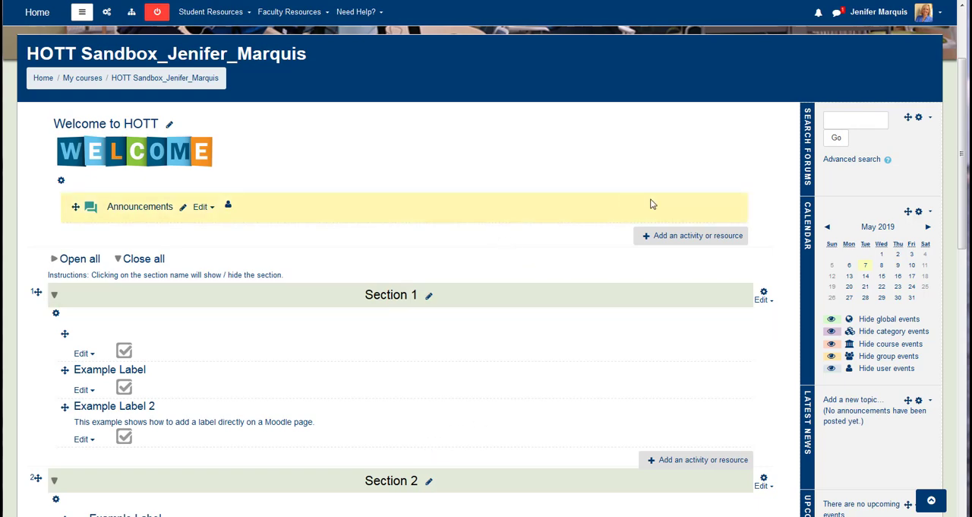
Add a new Label resource to the Welcome to HOTT section.
click(693, 236)
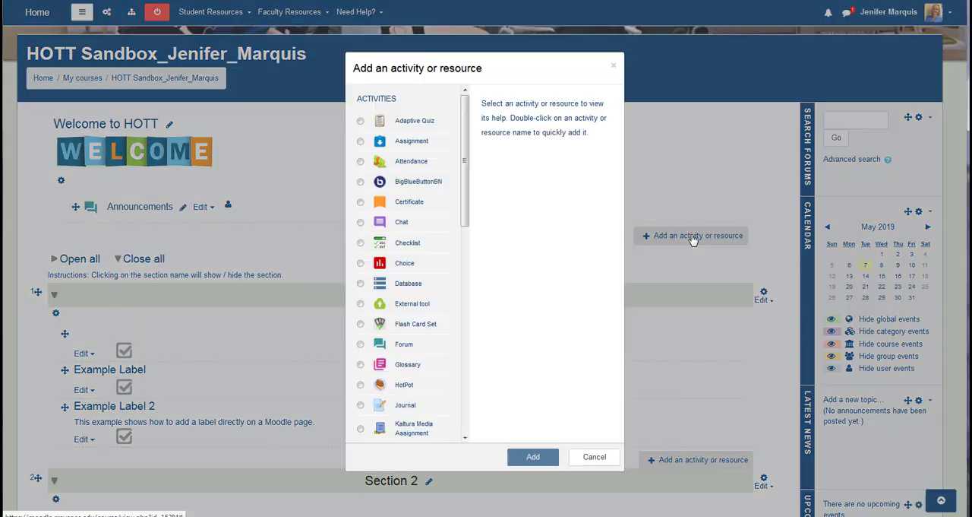
drag(466, 193, 479, 382)
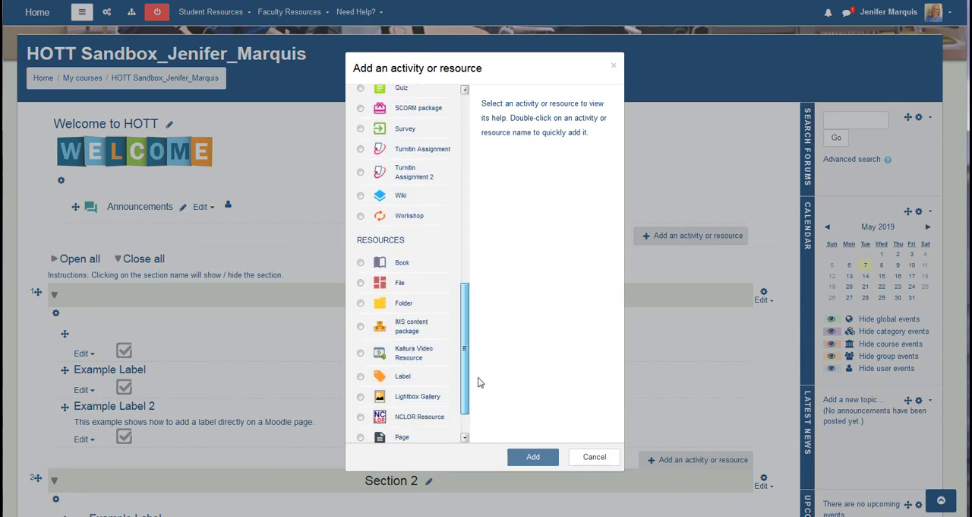
click(360, 377)
click(533, 458)
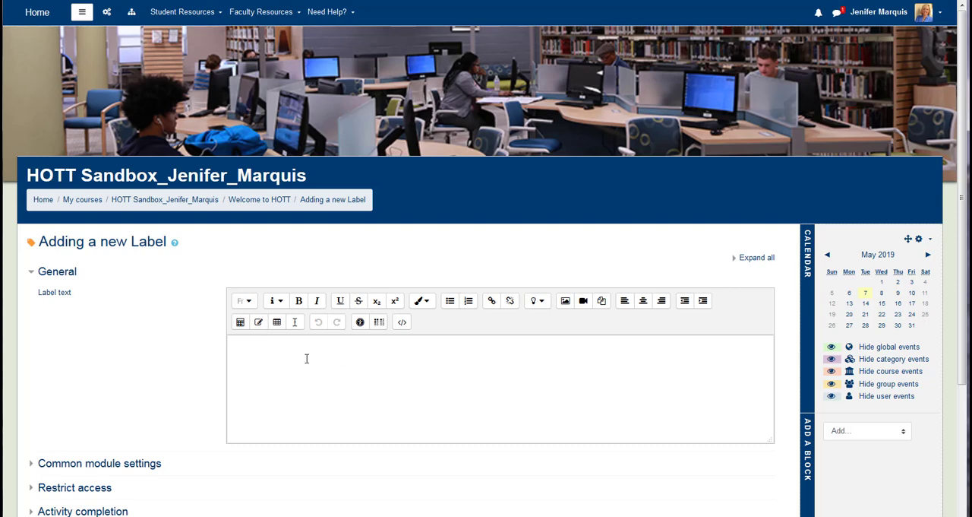
Enter "START HERE" as the label text and format it as Heading (small).
click(279, 357)
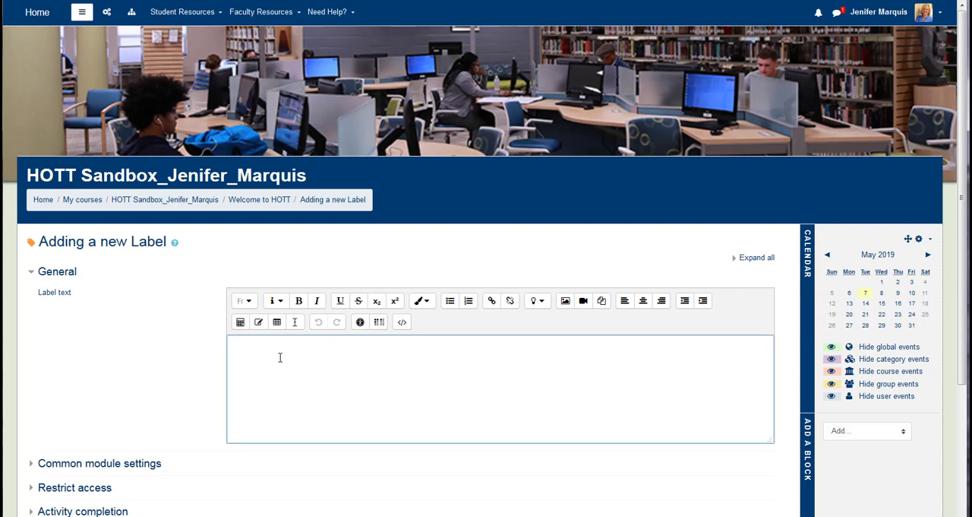
text(START HERE)
drag(295, 343, 181, 345)
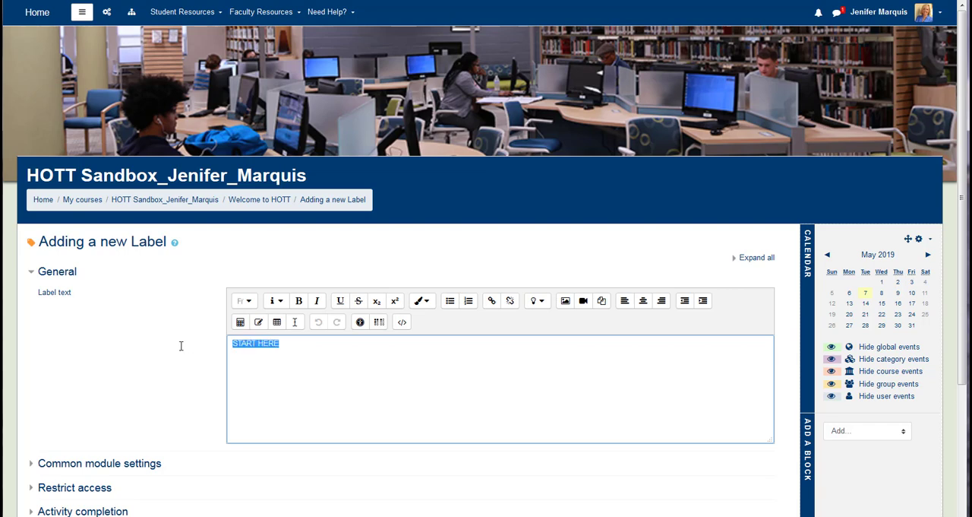
click(280, 302)
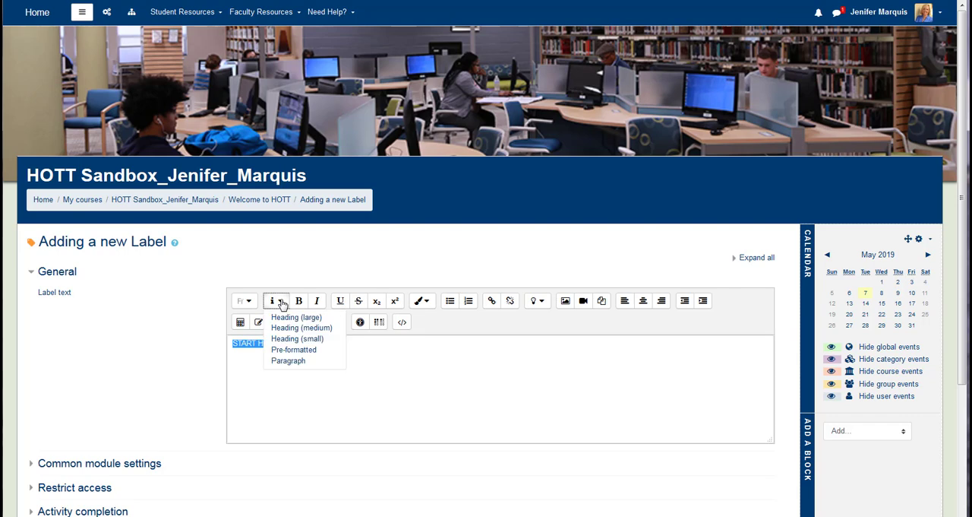
click(295, 338)
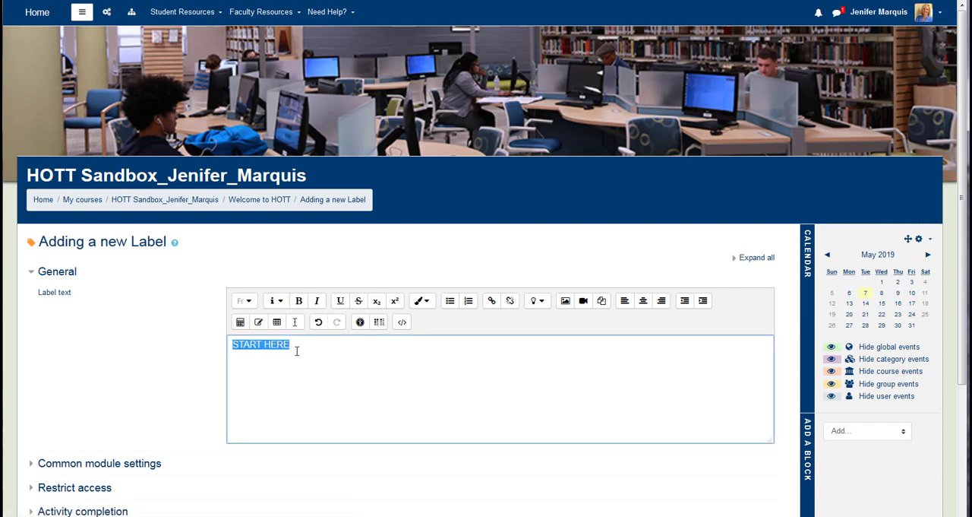
Upload the image start here arrow 2.png.jpg for placement after the START HERE text.
click(296, 344)
click(565, 301)
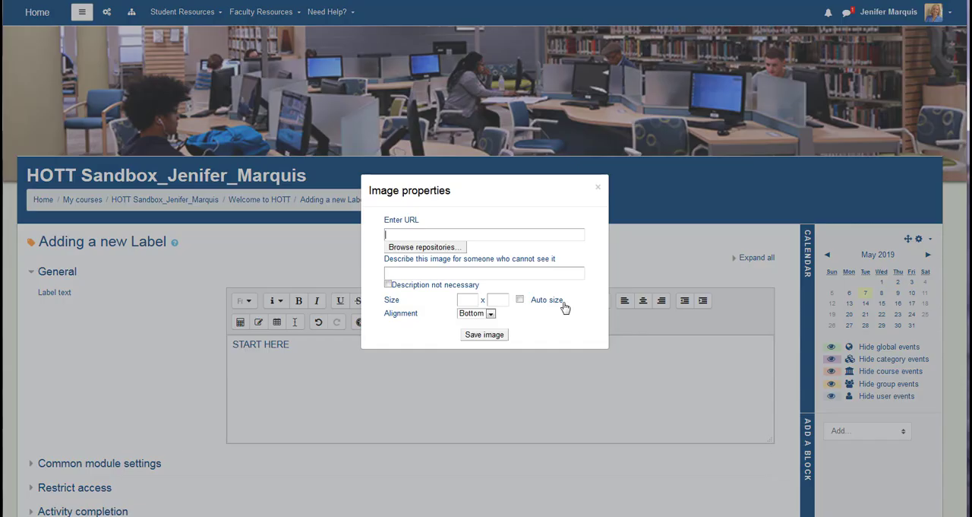
click(426, 247)
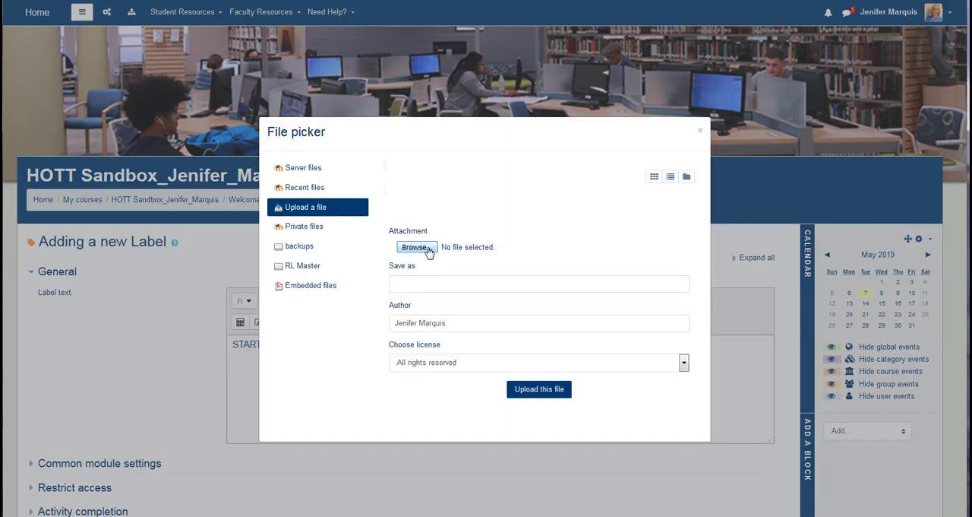
click(416, 247)
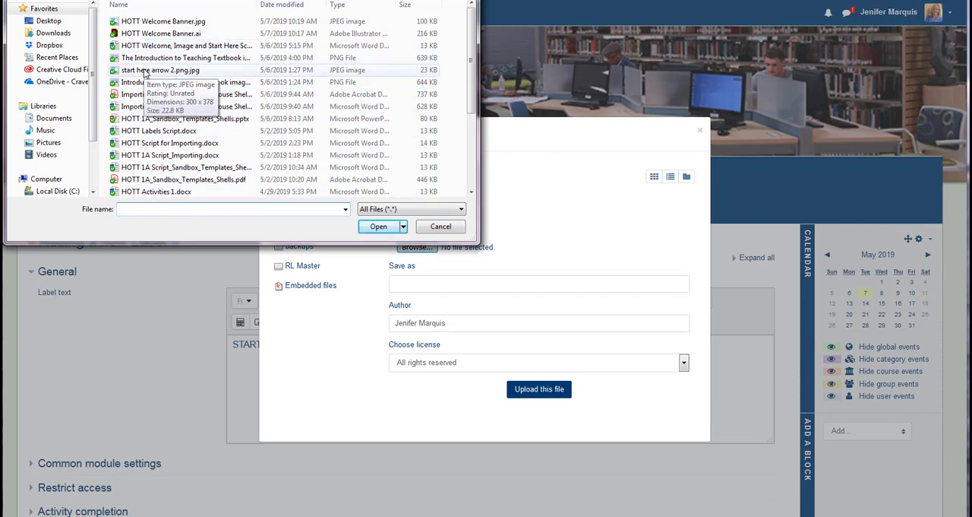
click(145, 72)
click(372, 228)
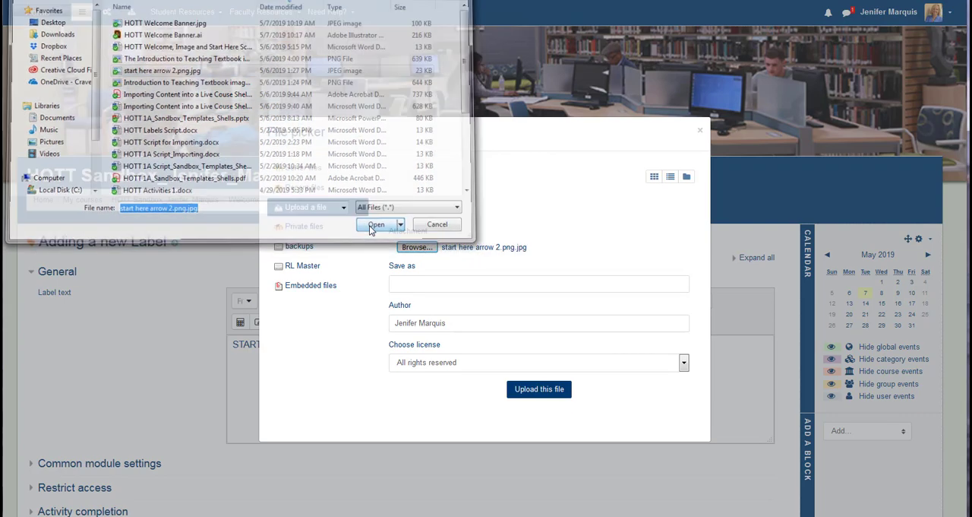
click(532, 392)
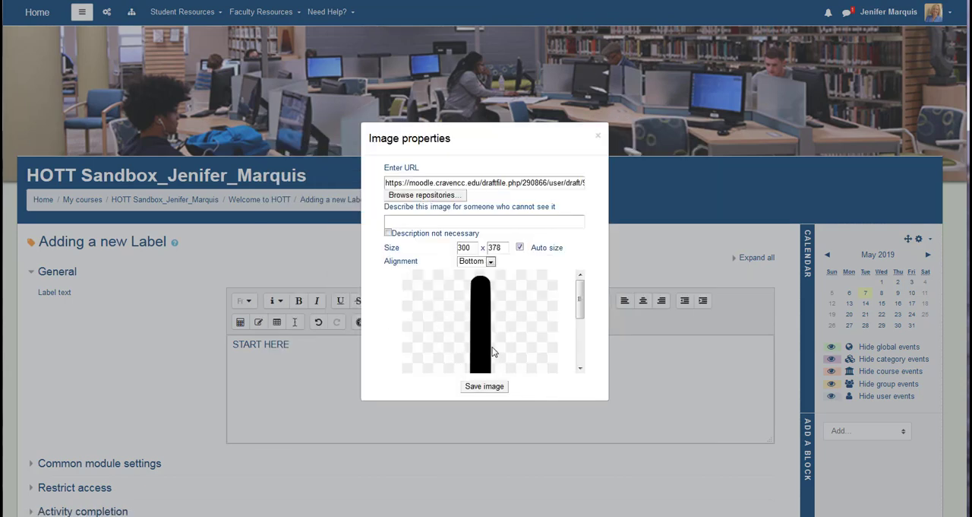
Try a width of 50 for the arrow image with Auto size on.
drag(471, 249, 460, 248)
text(50)
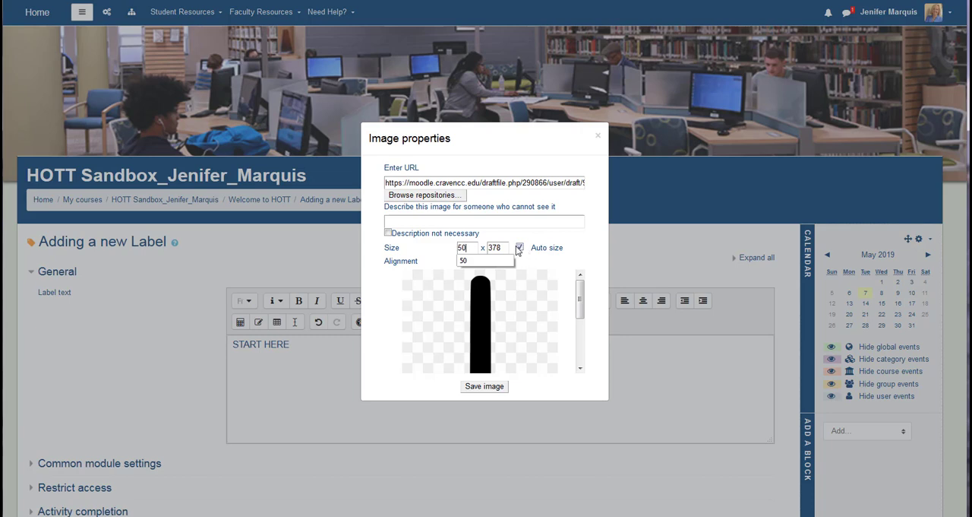
click(572, 258)
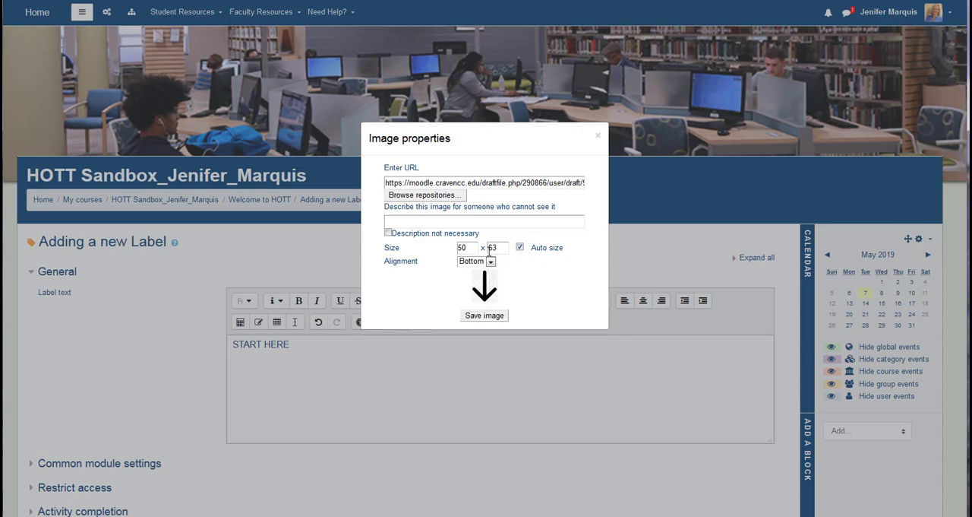
Set the arrow image's width to 25 and its alignment to Top.
drag(472, 248, 441, 250)
text(25)
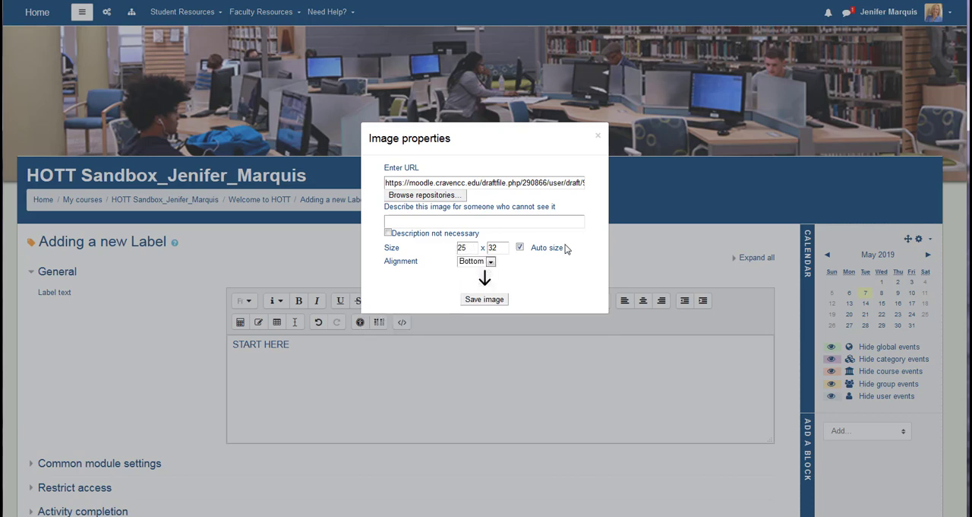
click(490, 262)
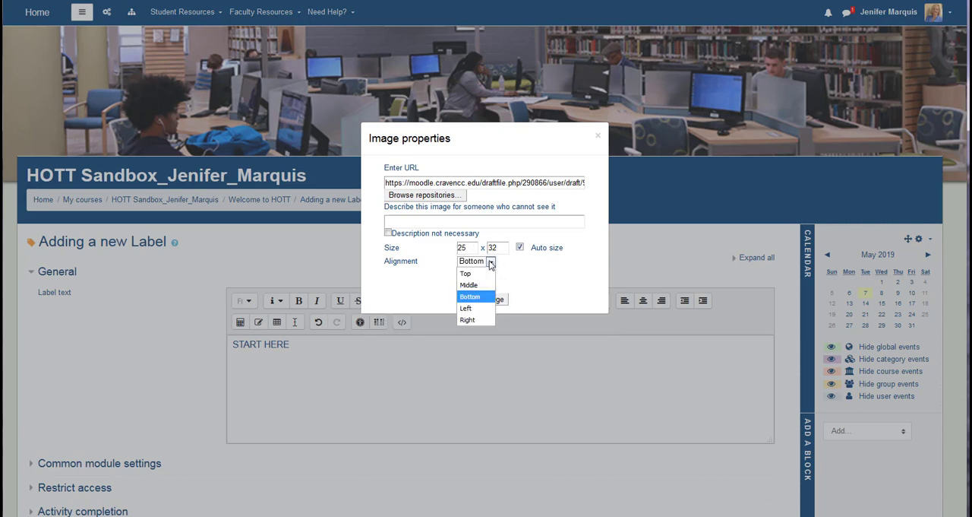
click(485, 274)
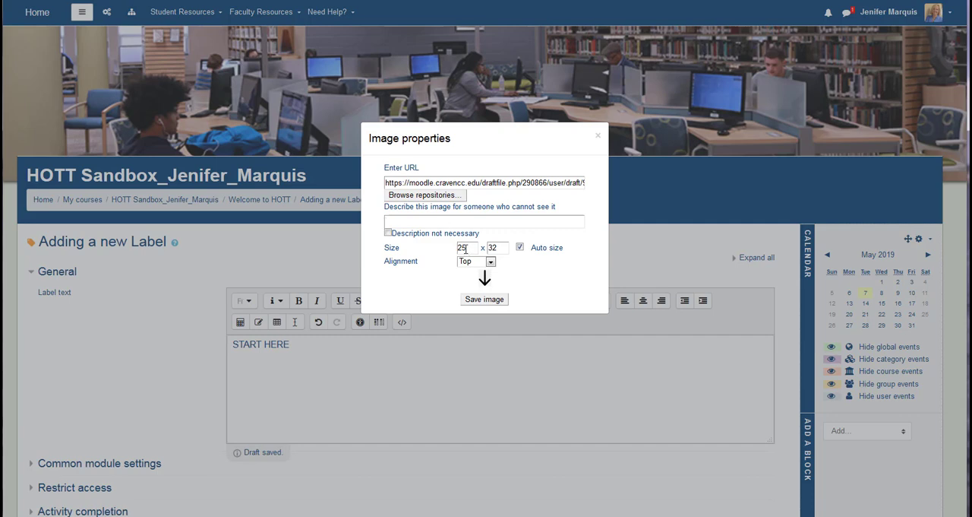
Describe the image as "arrow" and save it into the label after the START HERE text.
text(arrow)
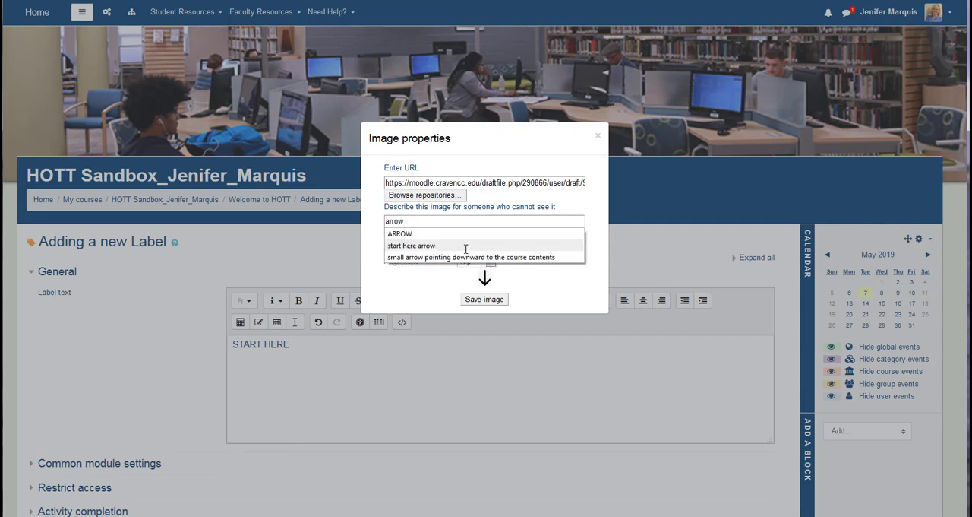
click(477, 302)
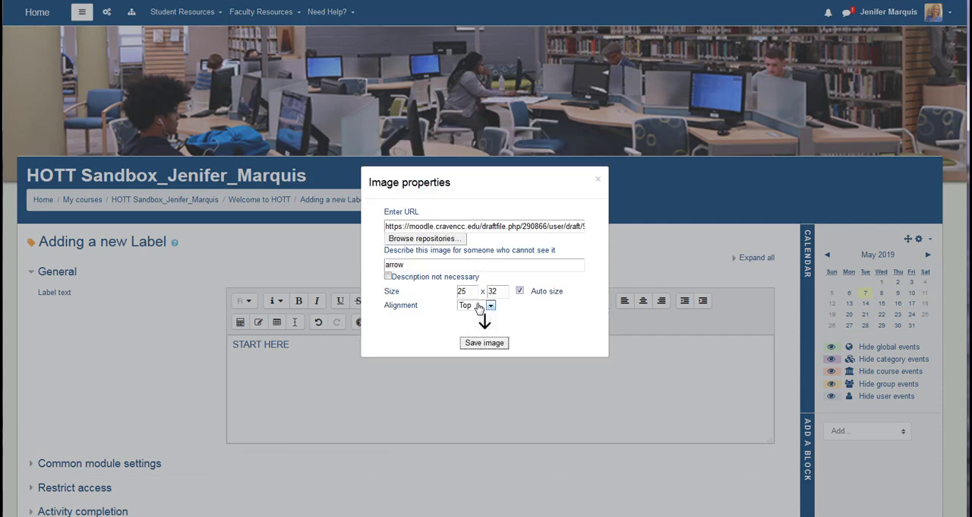
click(480, 344)
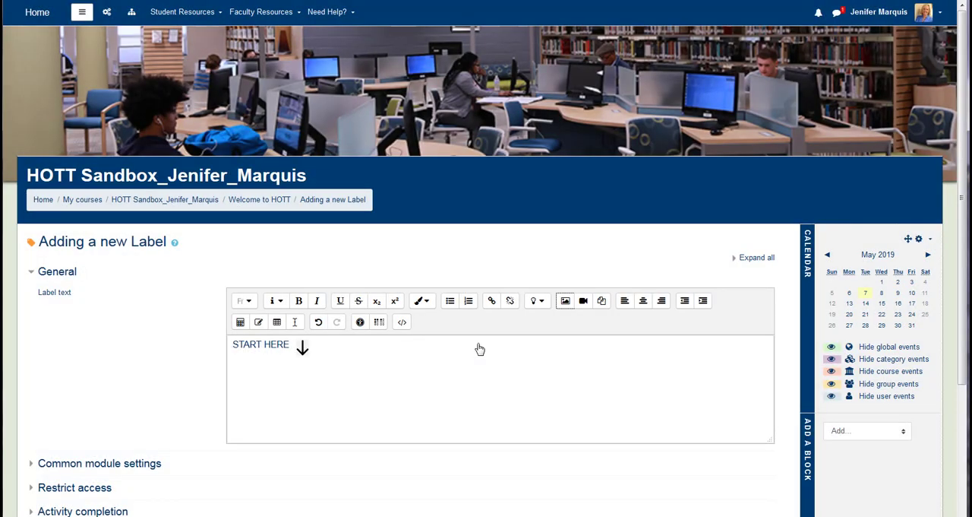
Save the new label and return to the course page.
scroll(309, 347, down, 1)
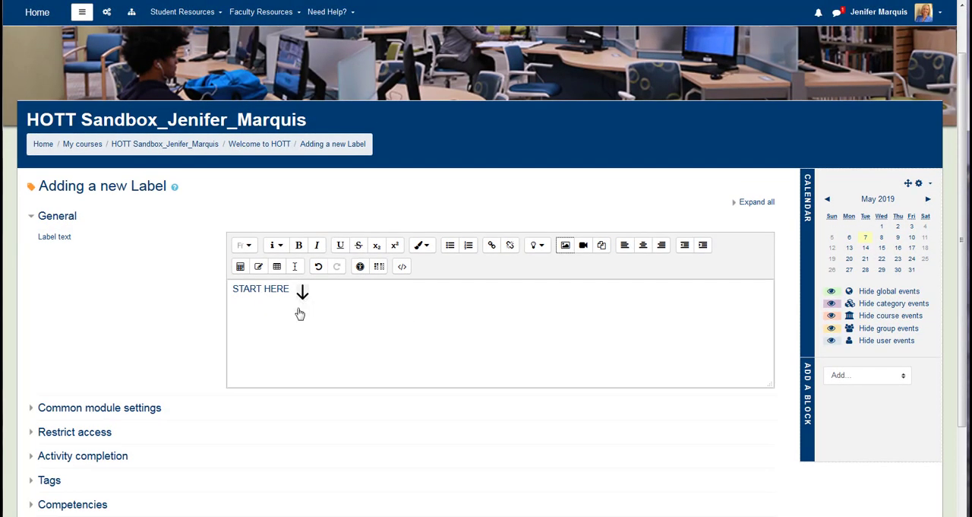
scroll(295, 317, down, 2)
click(275, 424)
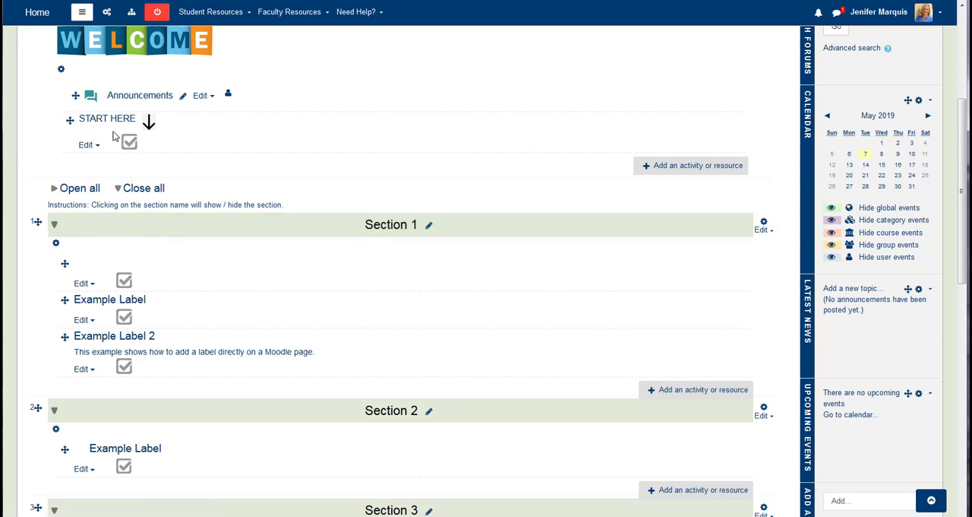
Move the START HERE label from the welcome section to the first position in Section 1.
drag(68, 119, 72, 251)
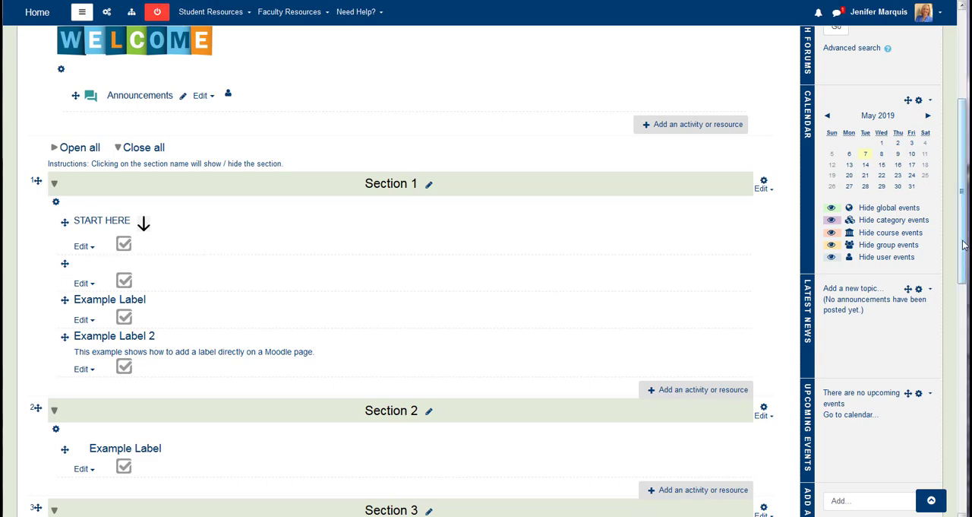
scroll(413, 263, up, 2)
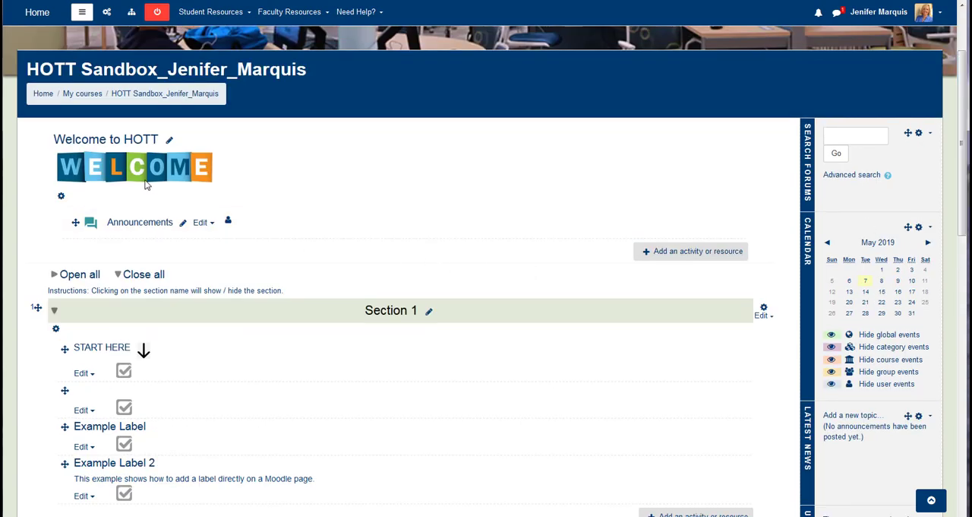